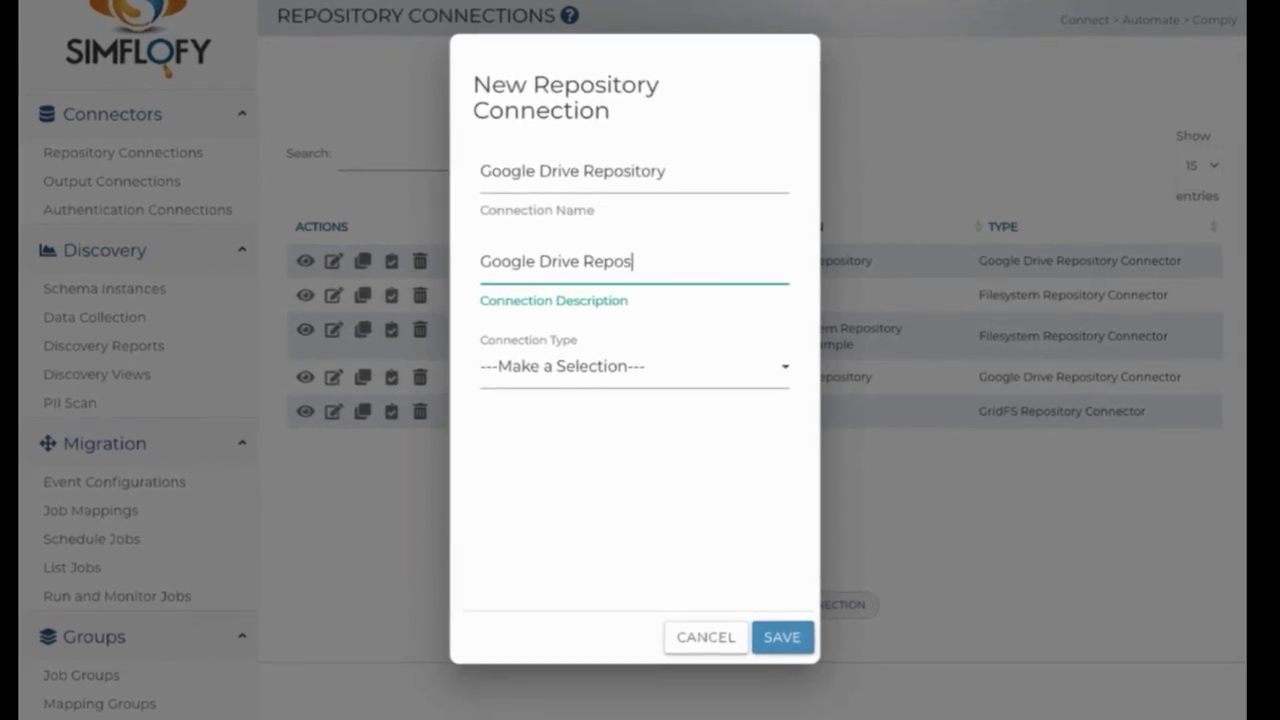
Finish the description, set type Google Drive Repository Connector, and save the connection
type("ory")
left_click(666, 372)
scroll(660, 430, "down", 5)
left_click(646, 452)
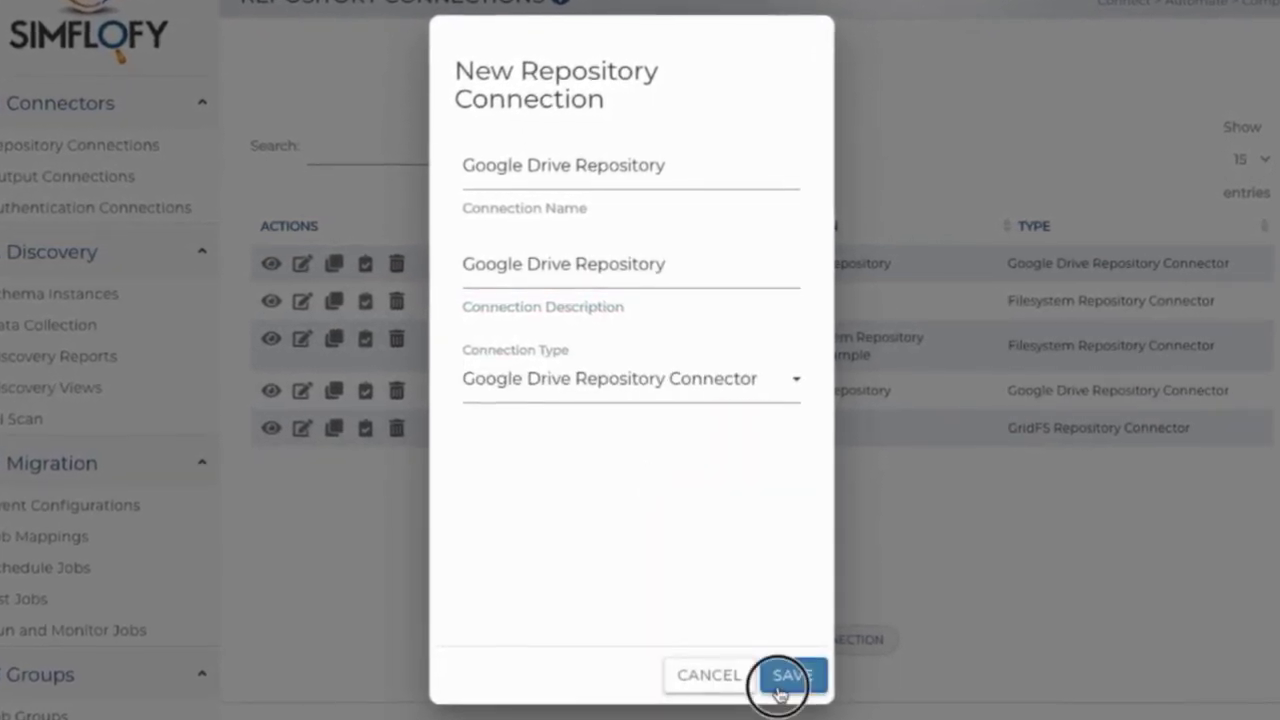
left_click(790, 676)
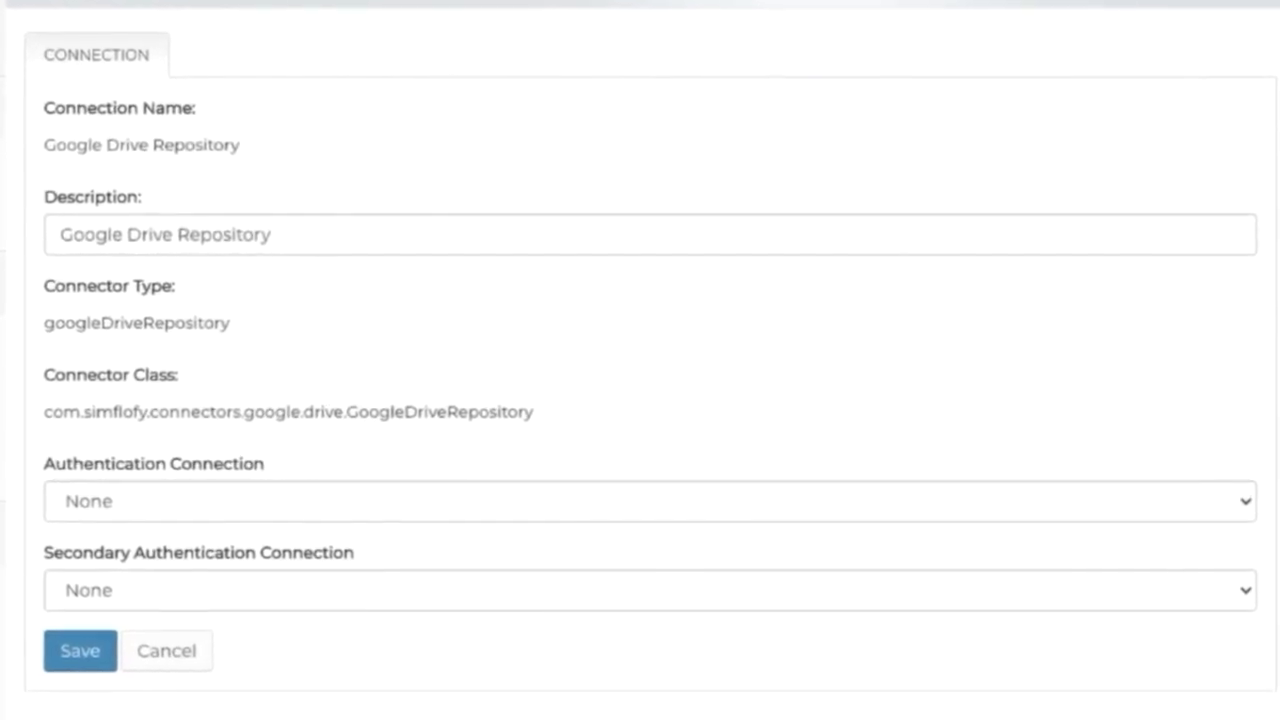
left_click(404, 501)
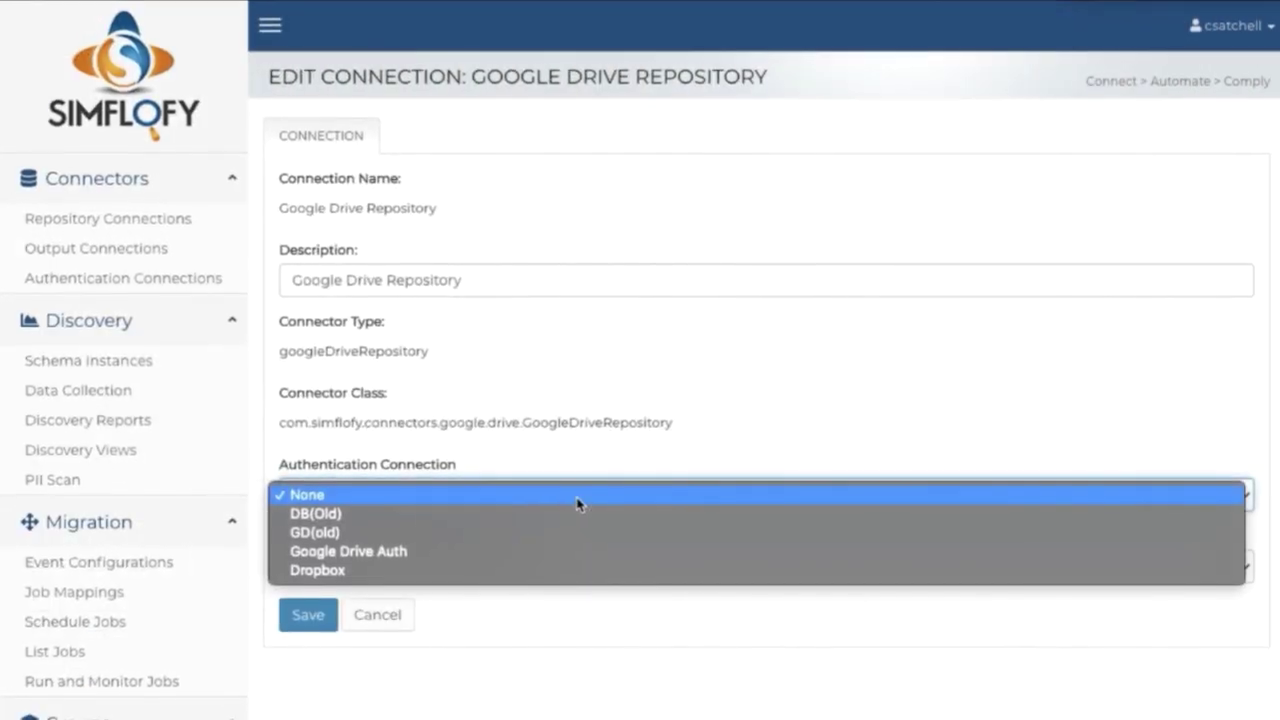
Choose Google Drive Auth as the authentication connection and save
left_click(577, 551)
left_click(323, 624)
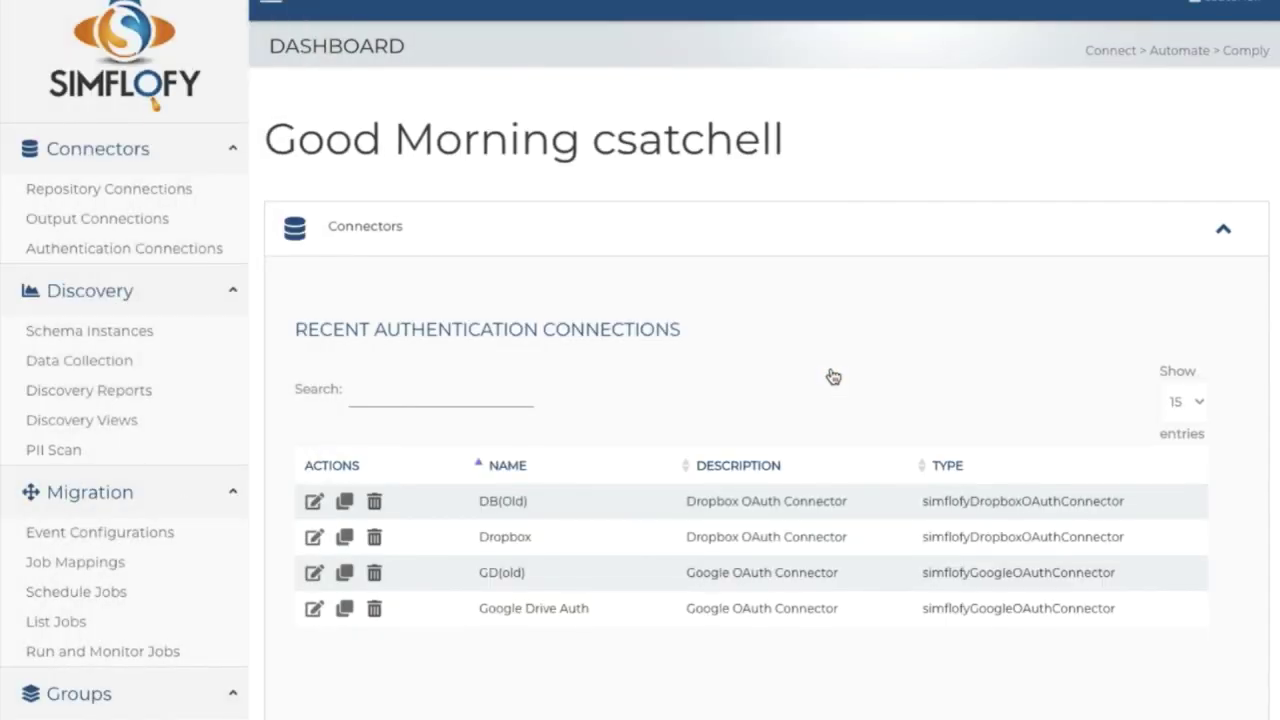
Start a new output connection named and described 'Dropbox Output'
left_click(173, 226)
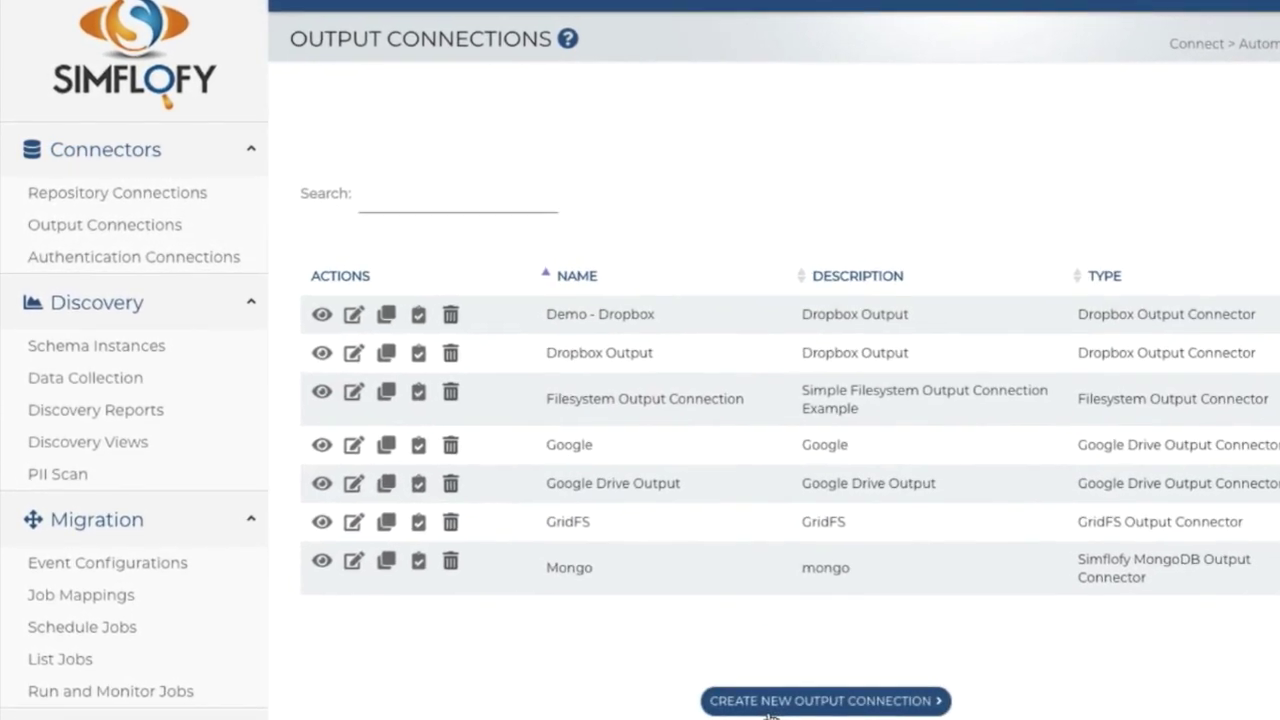
left_click(760, 705)
type("Dropbox")
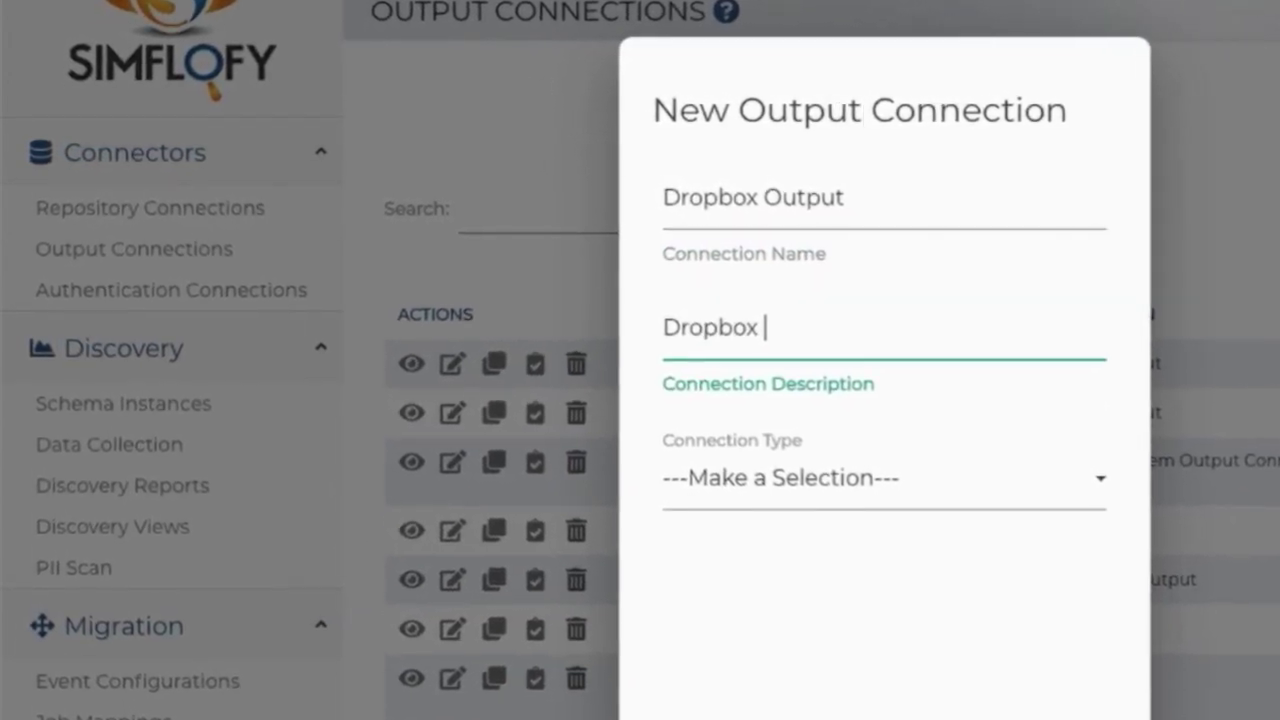
type("tput")
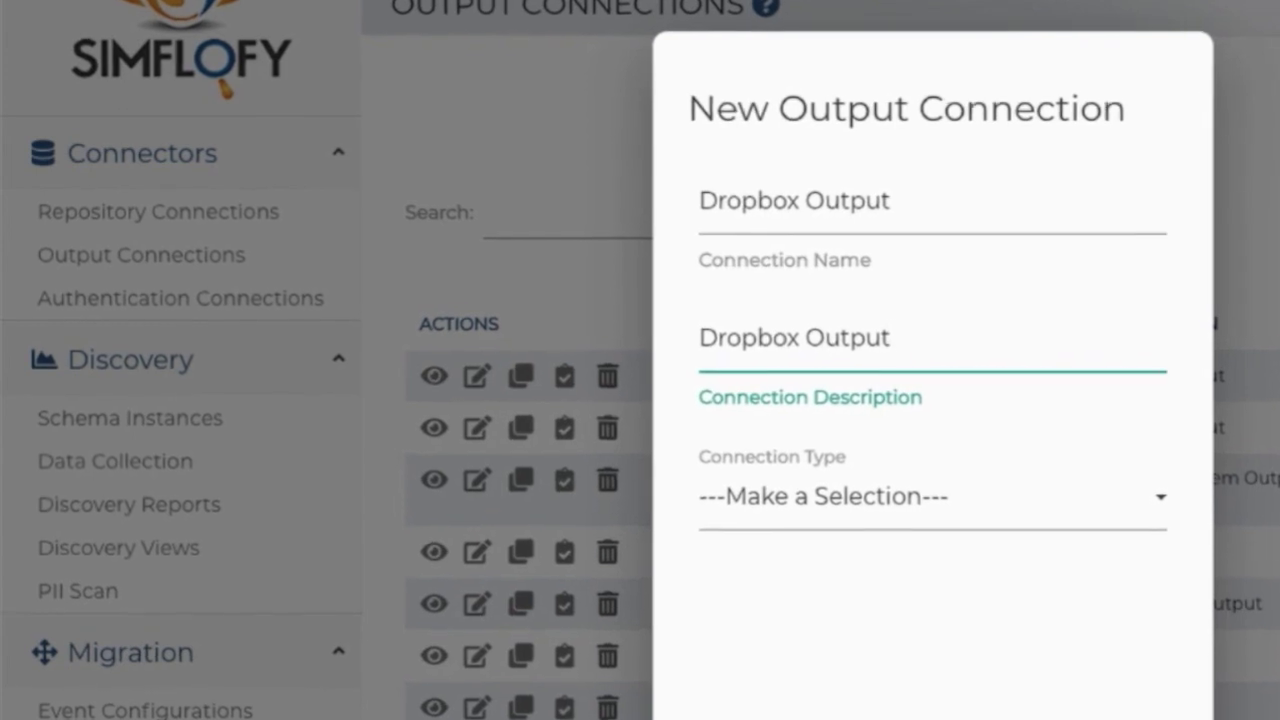
Set the connection type to Dropbox and authenticate it through Dropbox
left_click(1088, 536)
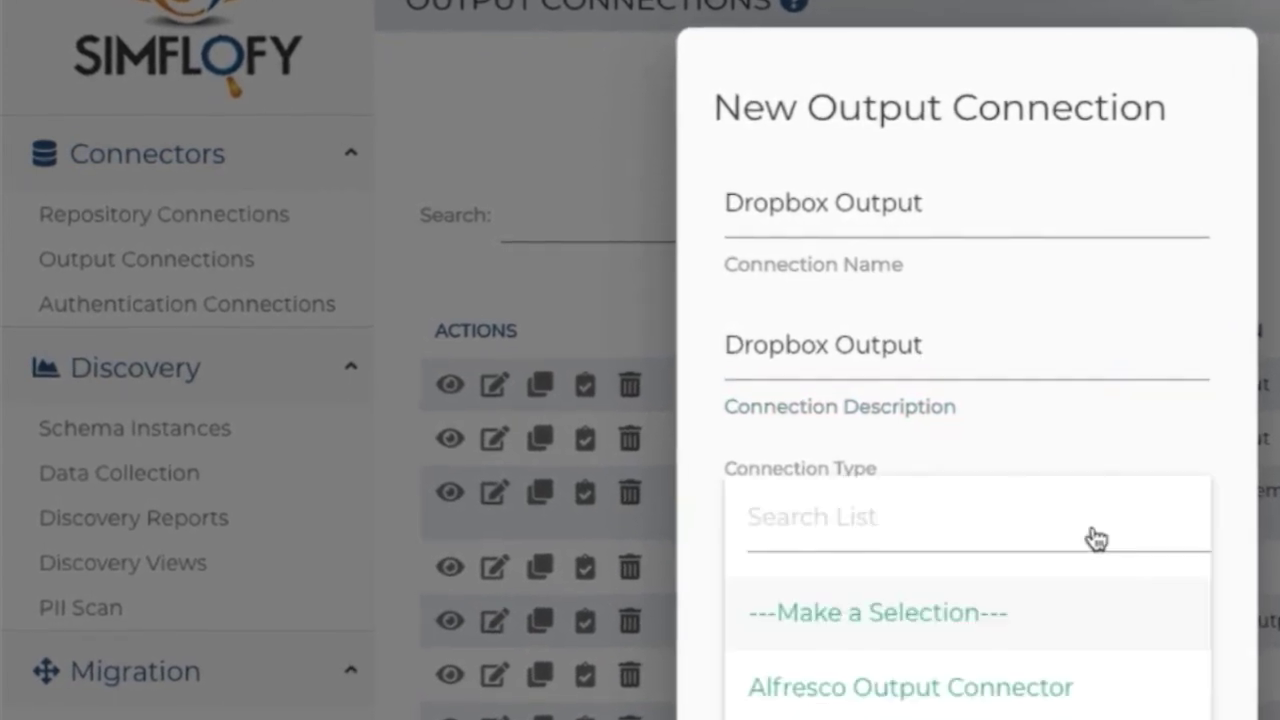
scroll(1093, 636, "down", 3)
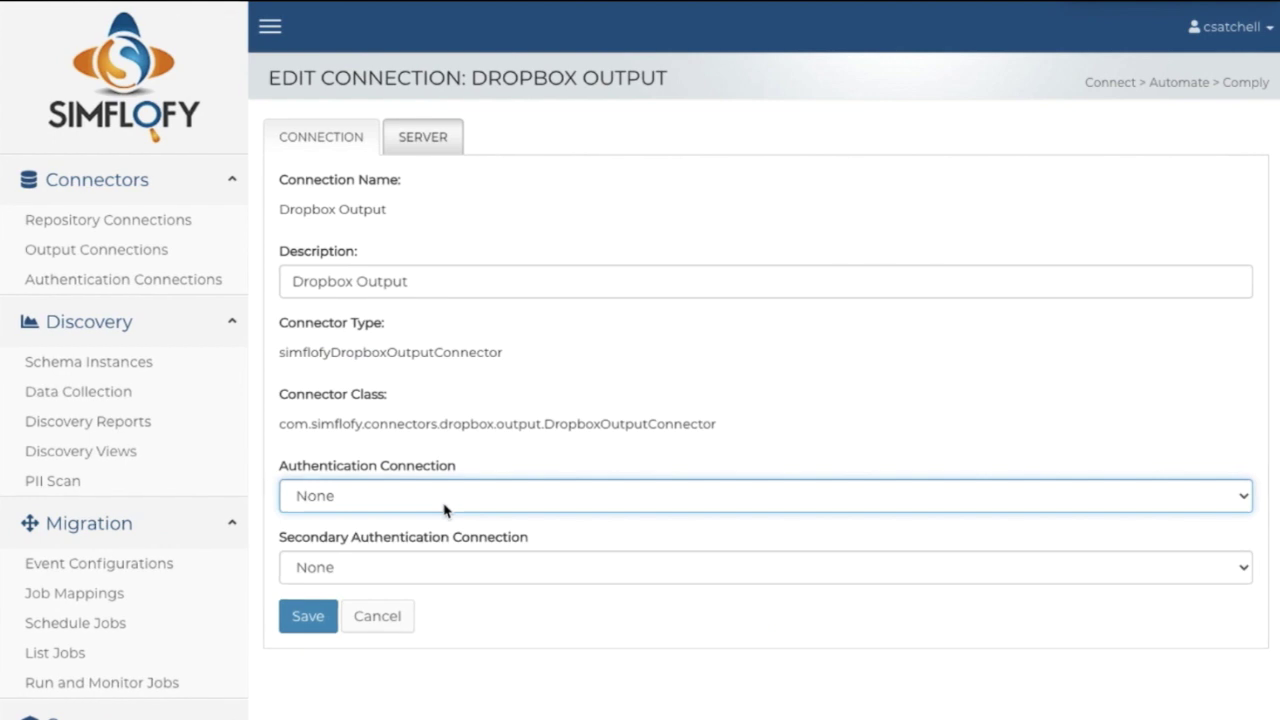
left_click(443, 495)
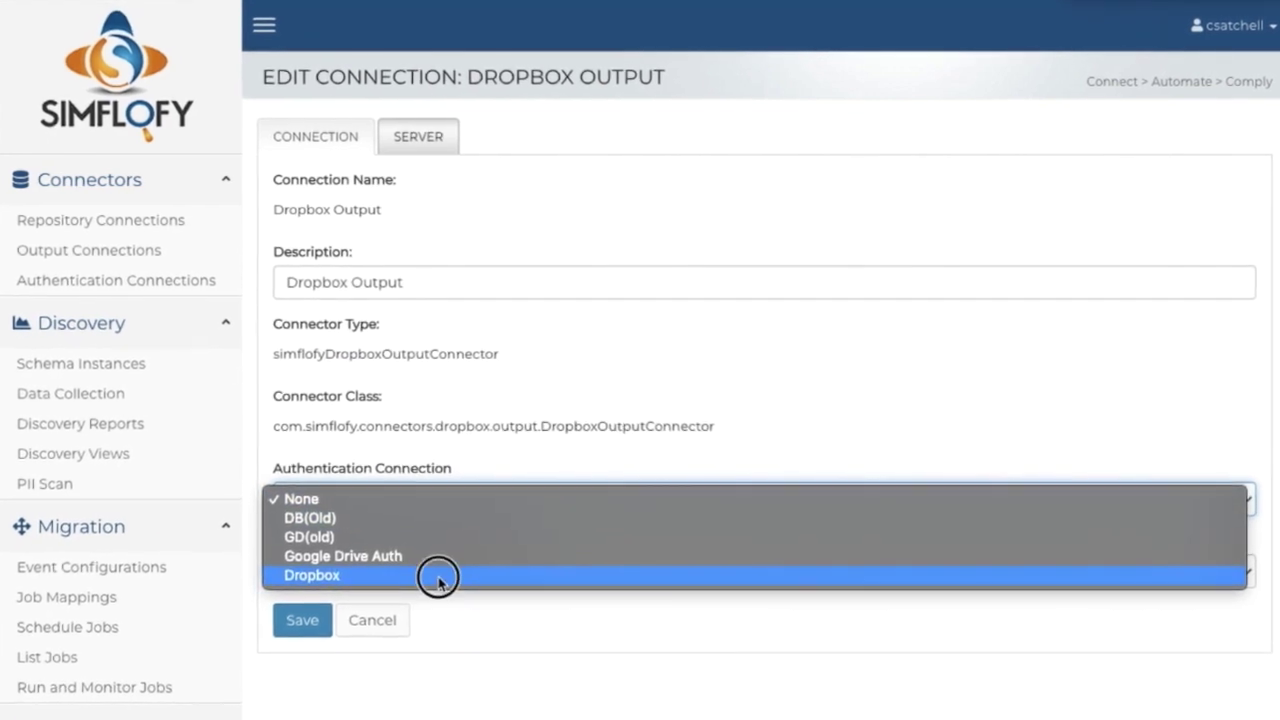
left_click(437, 573)
Save the Dropbox Output connection with default server settings and an empty Target Folder
left_click(398, 150)
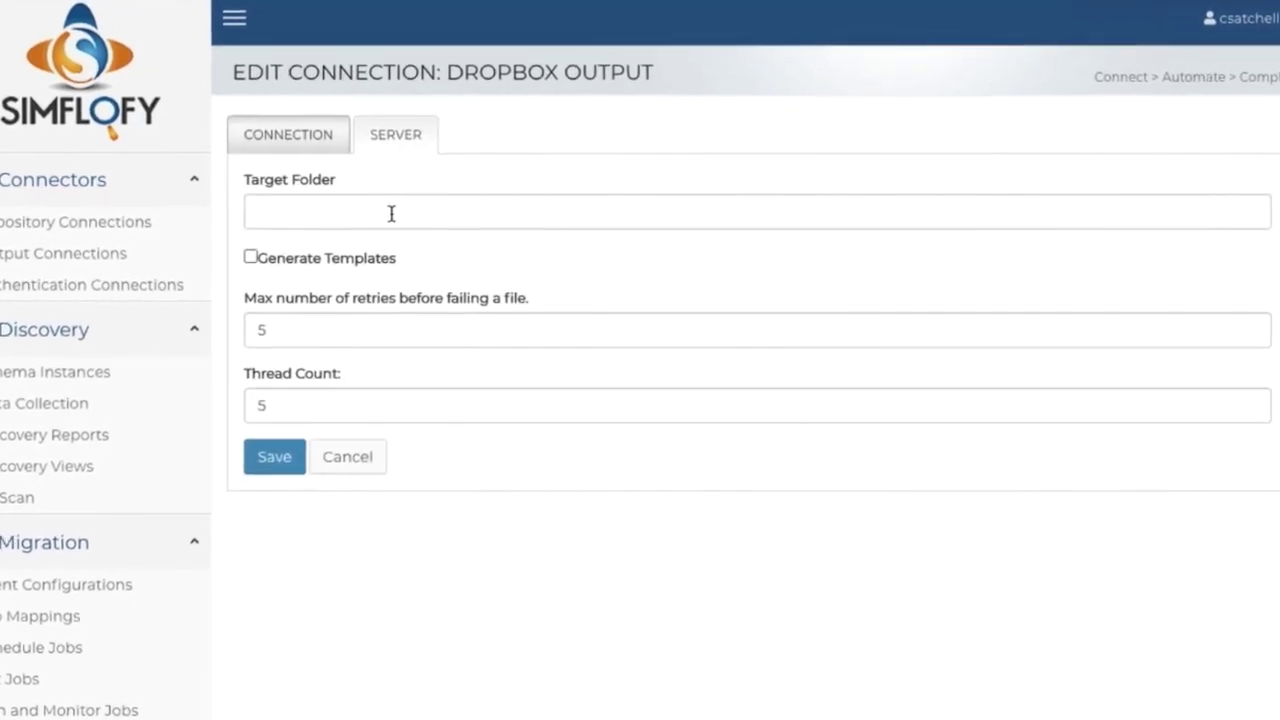
left_click(391, 212)
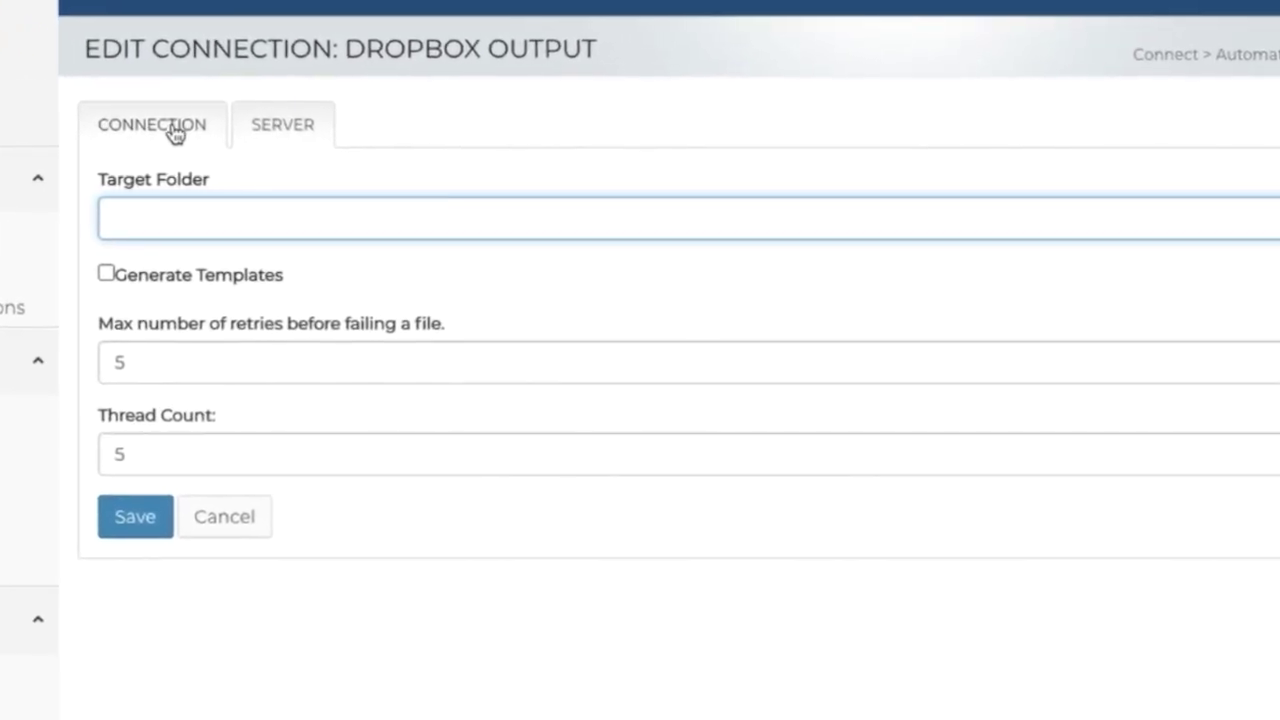
left_click(114, 538)
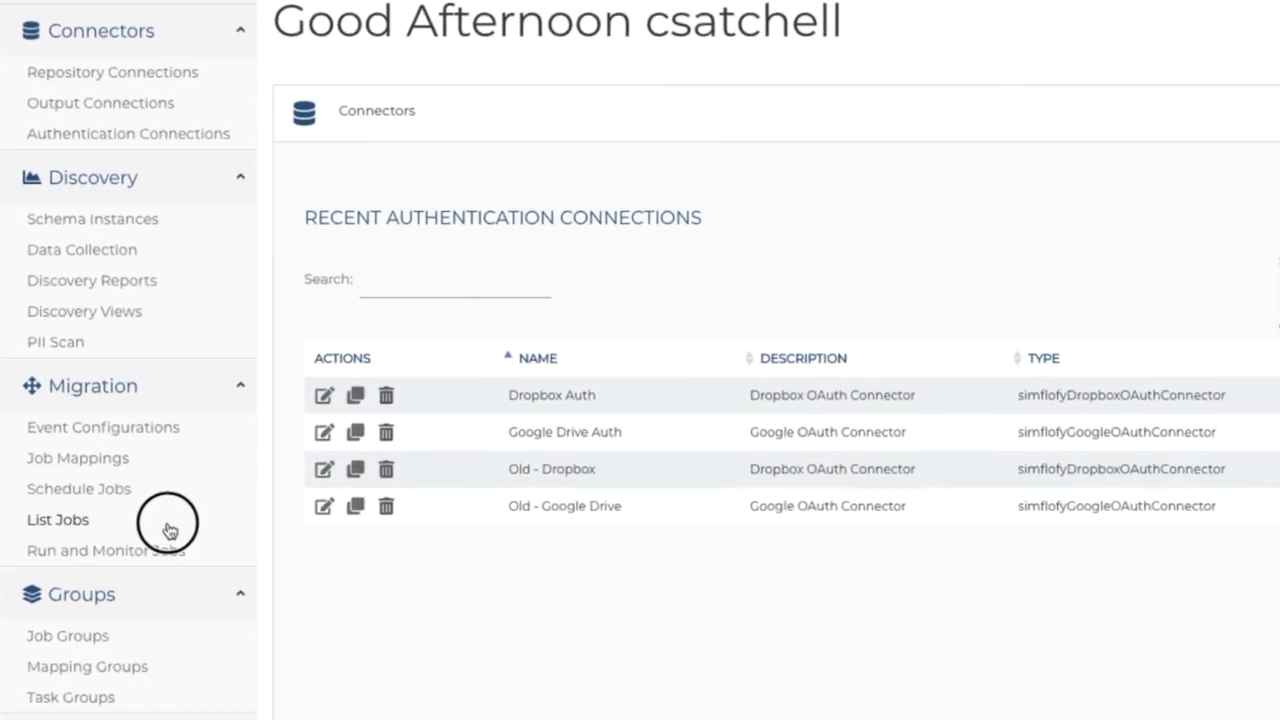
Create a new job named 'Demo Migration Job'
left_click(177, 480)
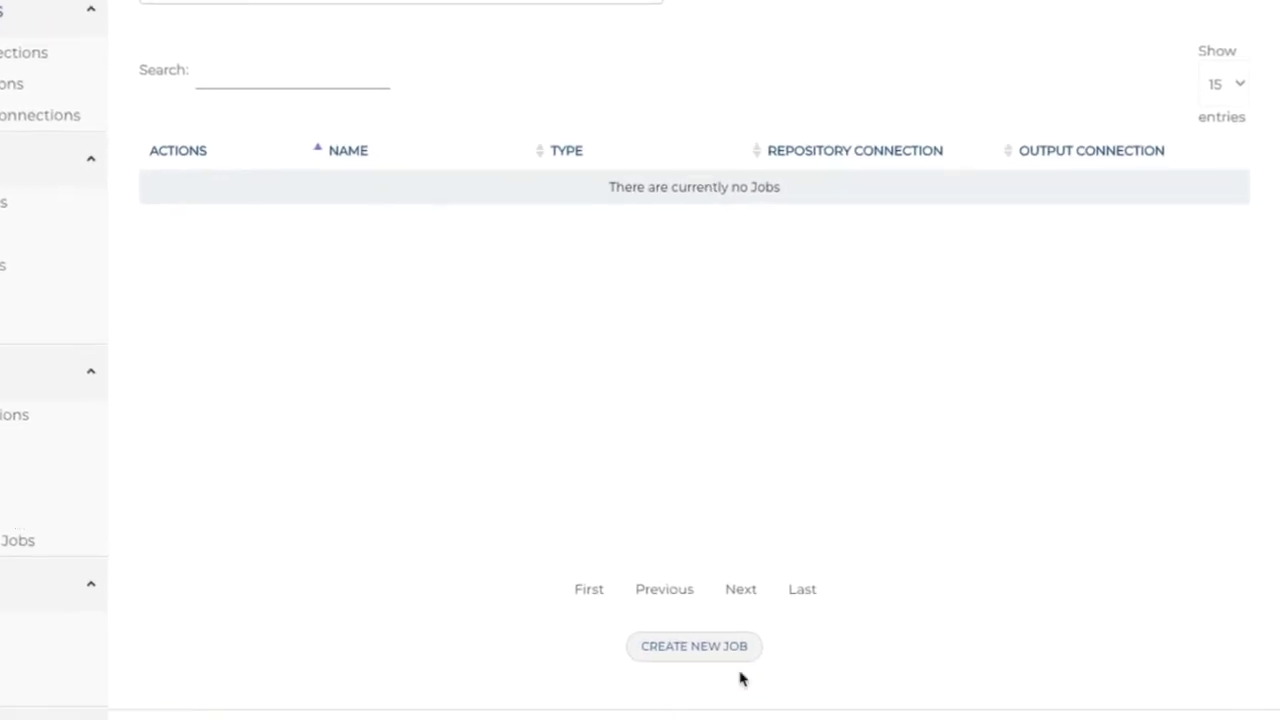
left_click(689, 586)
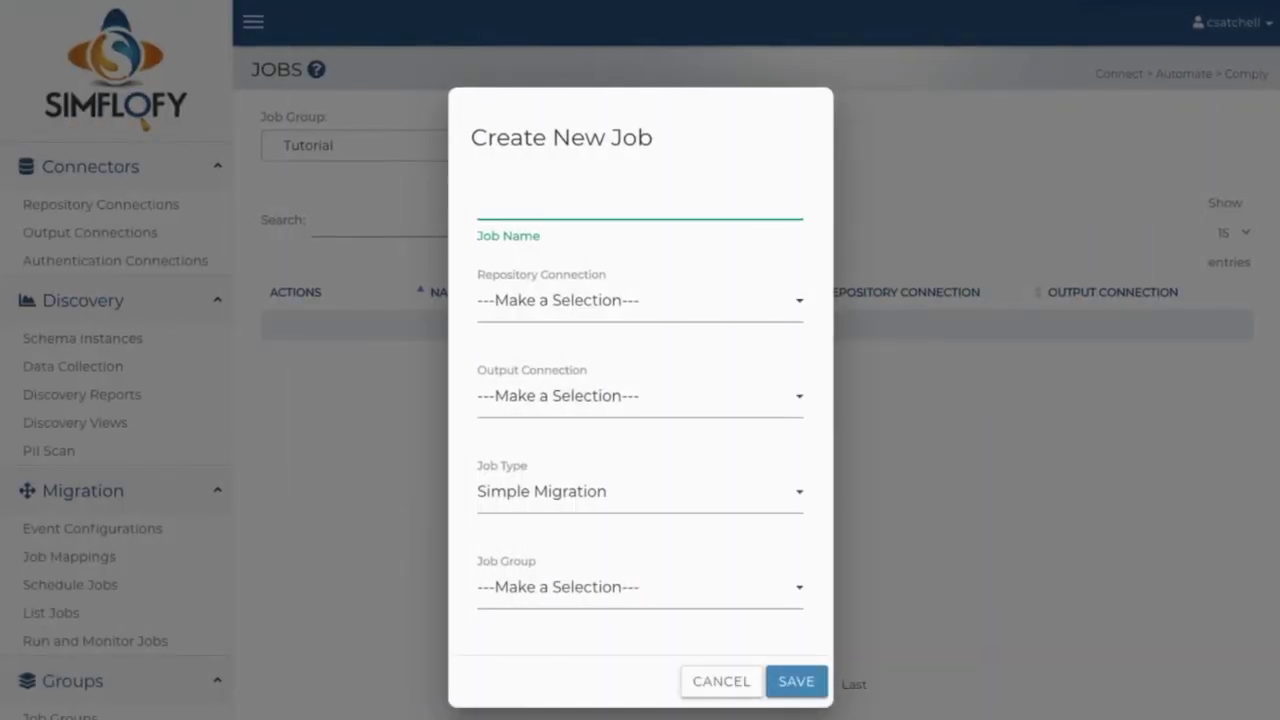
type("Demo Migrat")
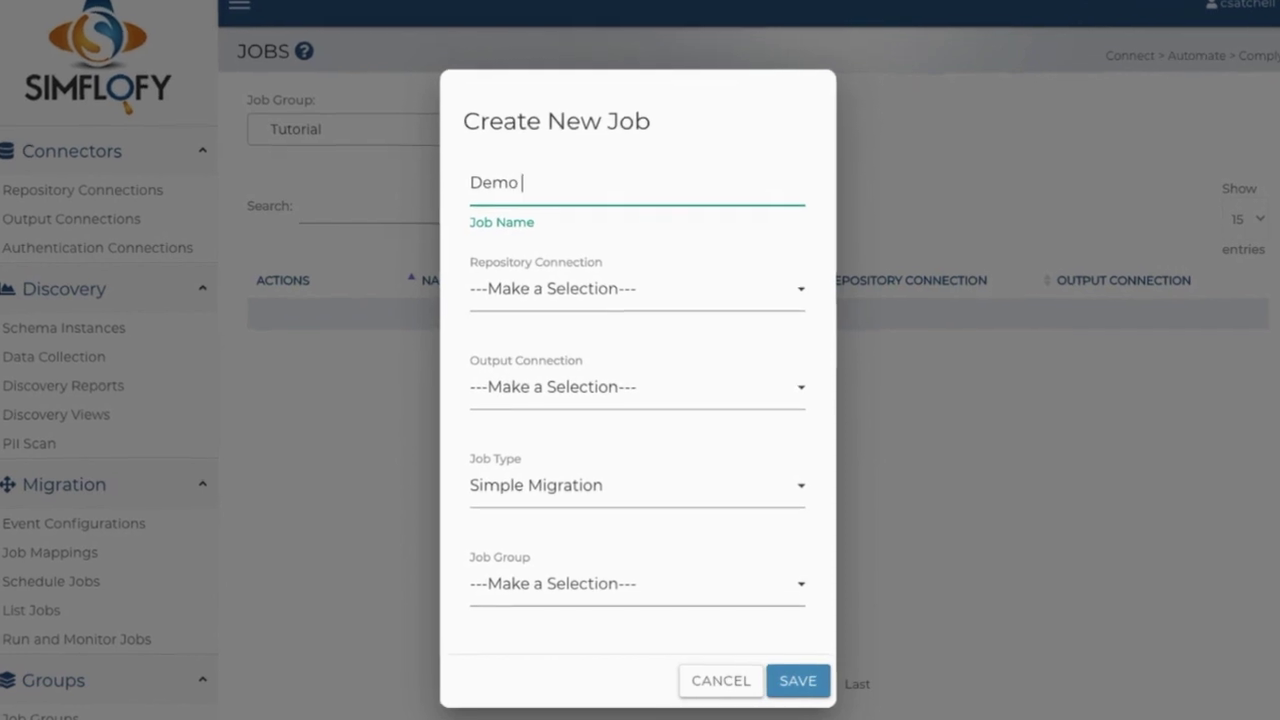
type("ion Job")
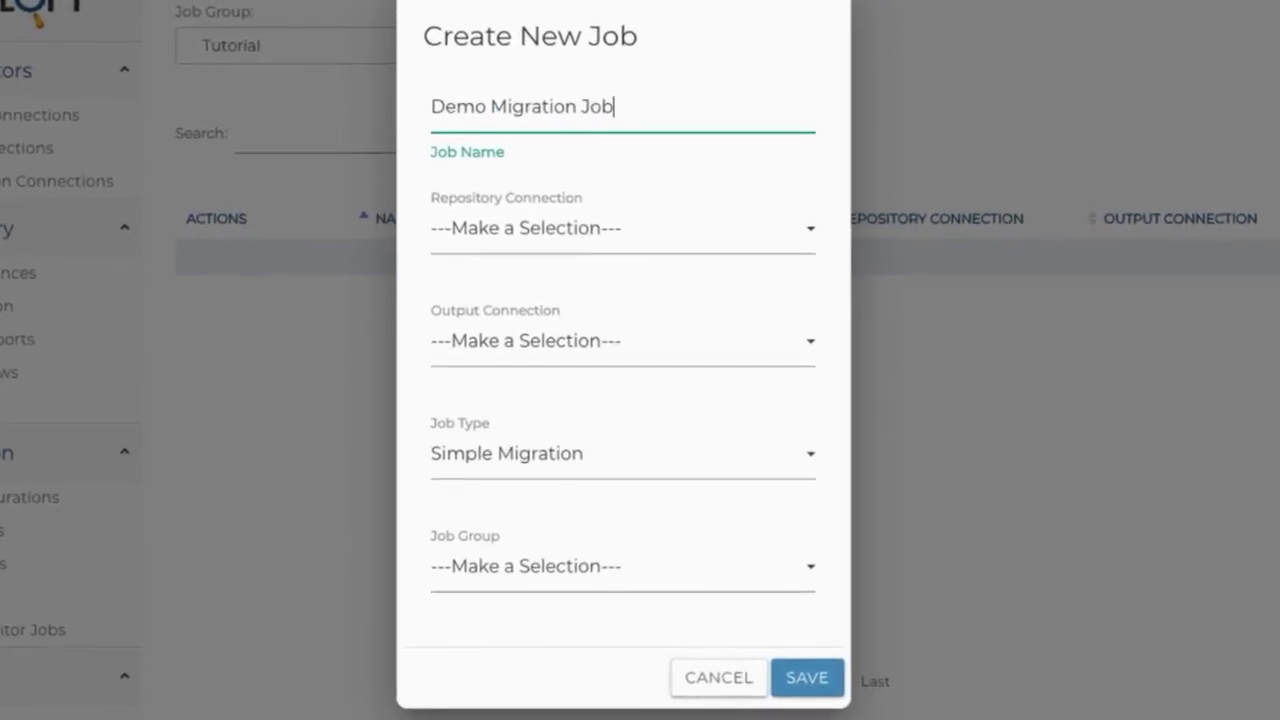
Set Google Drive Repository as the source and Dropbox Output as the output
left_click(690, 232)
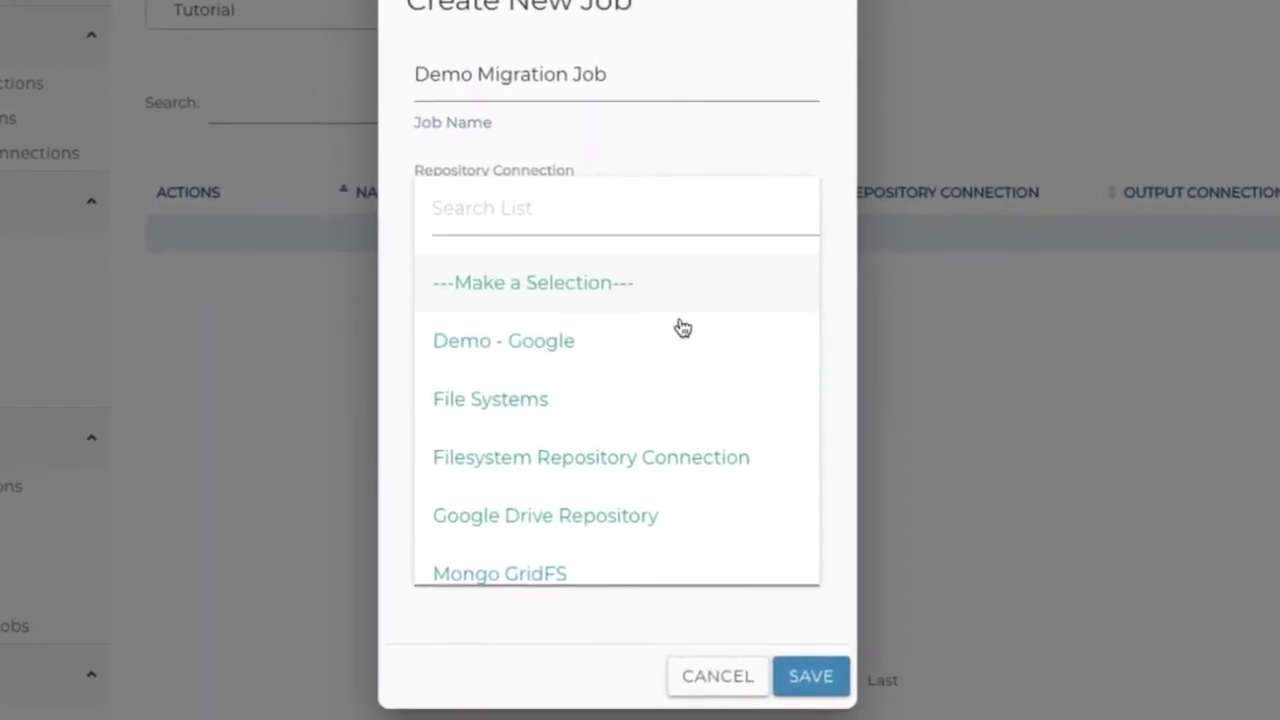
left_click(674, 515)
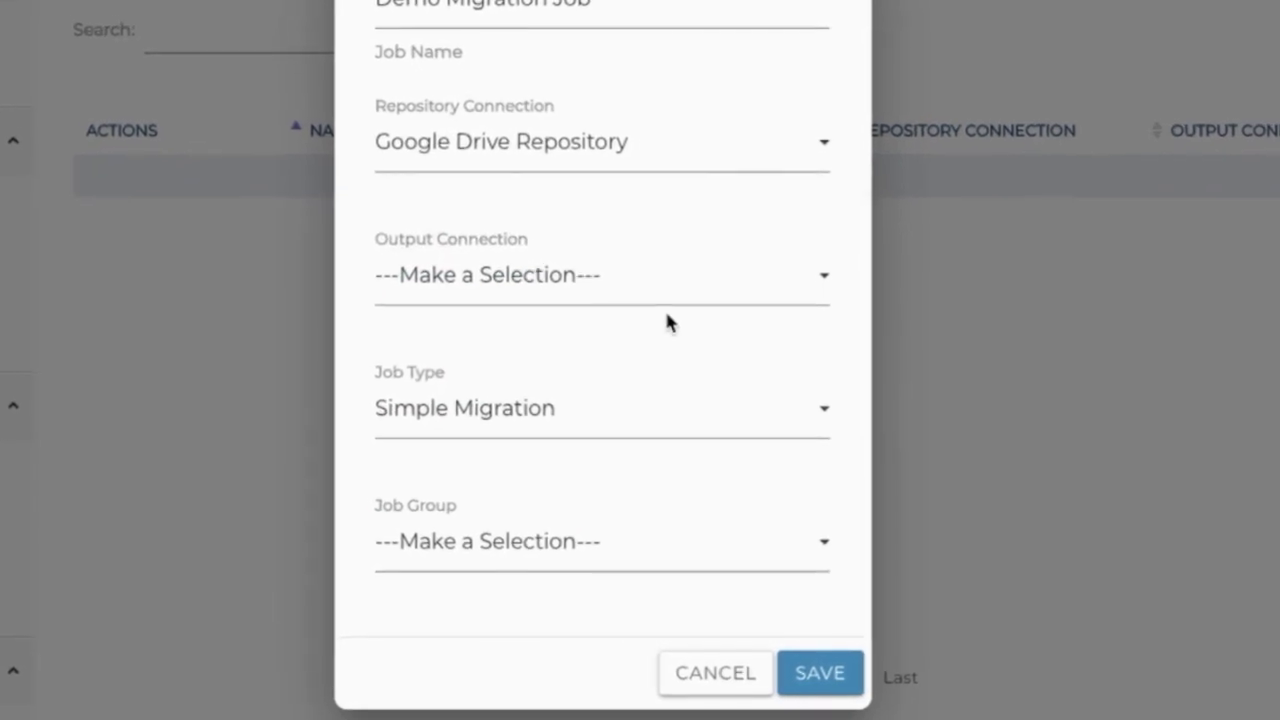
left_click(670, 290)
left_click(655, 470)
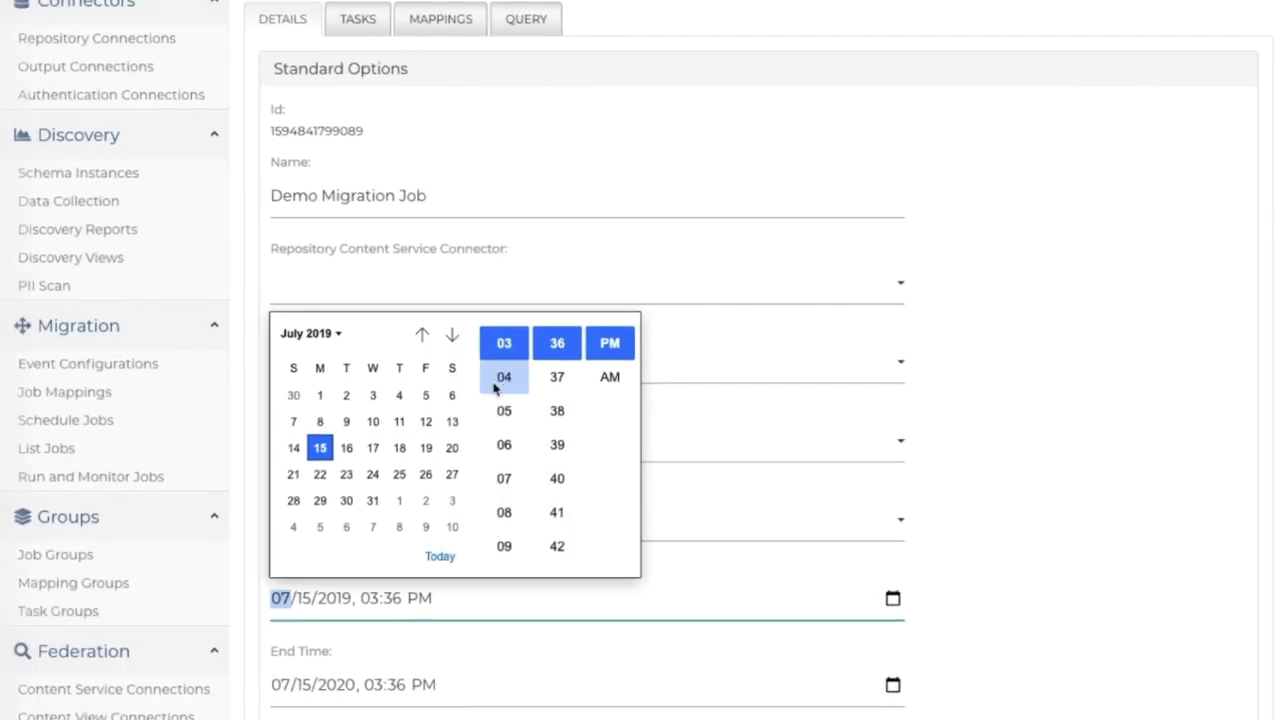
Set the job's start date to January 1, 2019
left_click(420, 334)
left_click(420, 334)
left_click(420, 334)
left_click(420, 334)
left_click(420, 334)
left_click(420, 334)
left_click(319, 364)
Set the end date to December 31, 2020 and collapse Standard Options
left_click(917, 681)
left_click(389, 314)
left_click(389, 314)
left_click(389, 314)
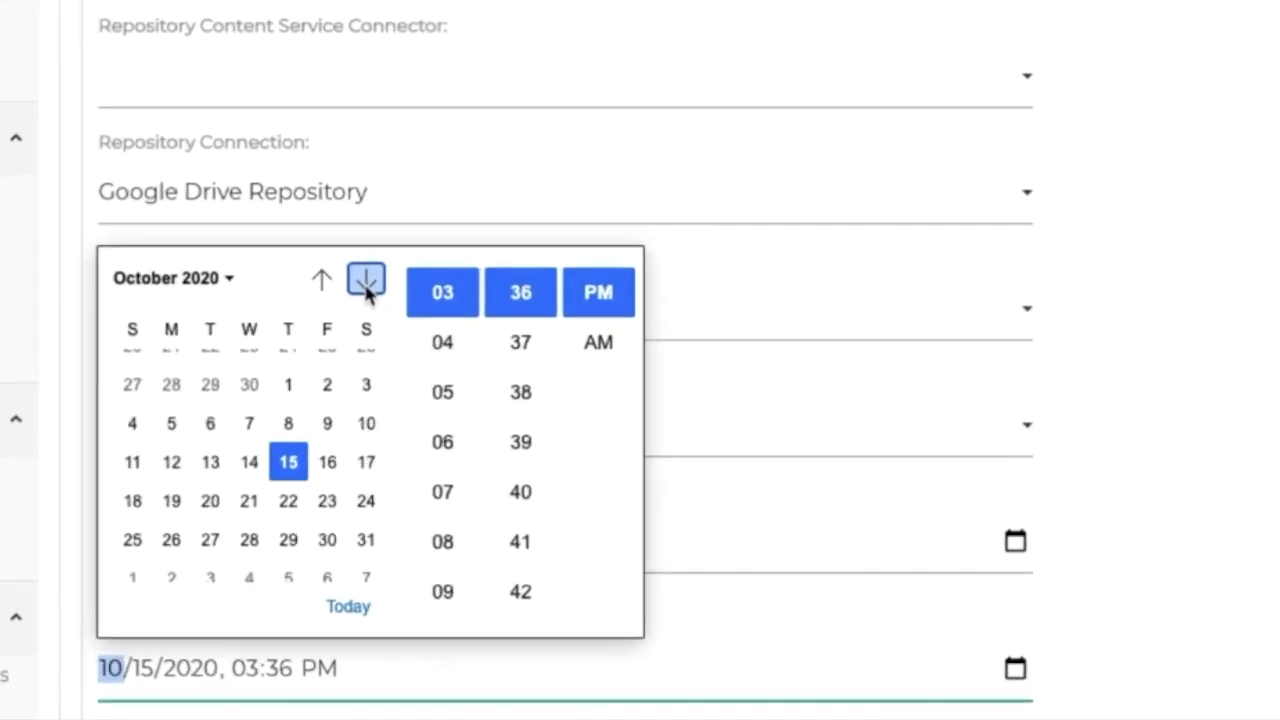
left_click(366, 281)
left_click(366, 281)
left_click(288, 540)
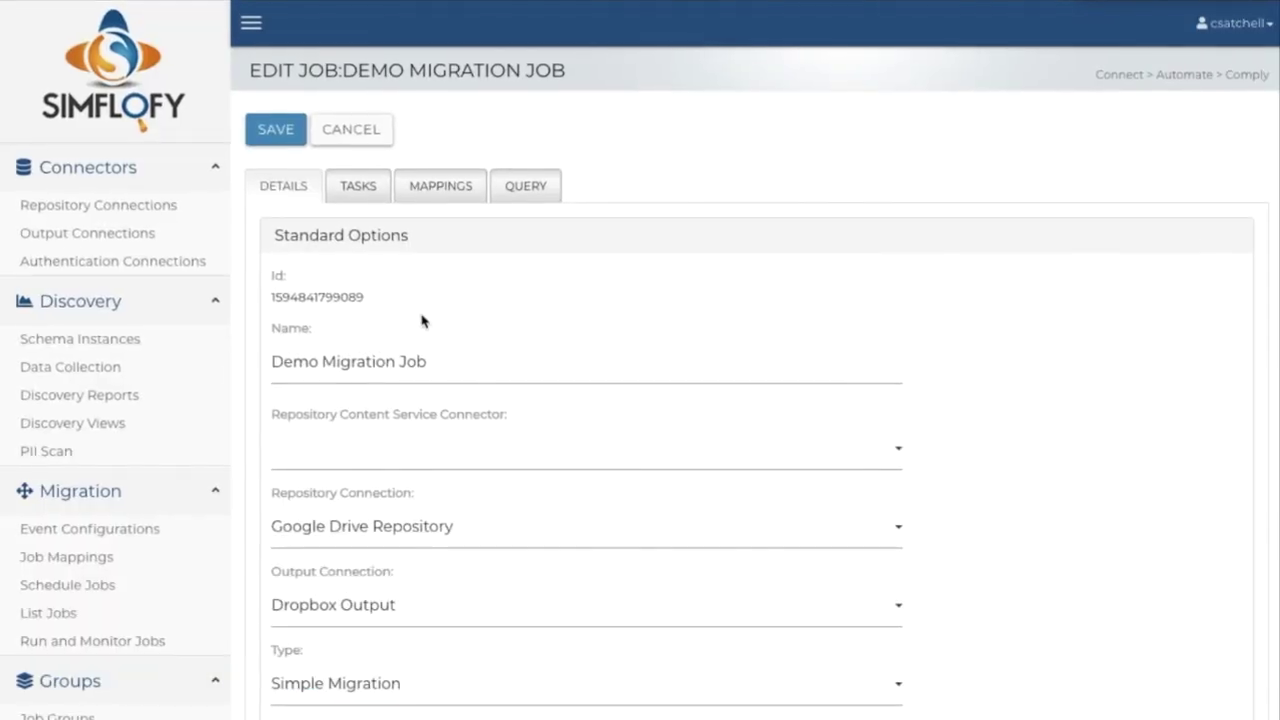
left_click(390, 236)
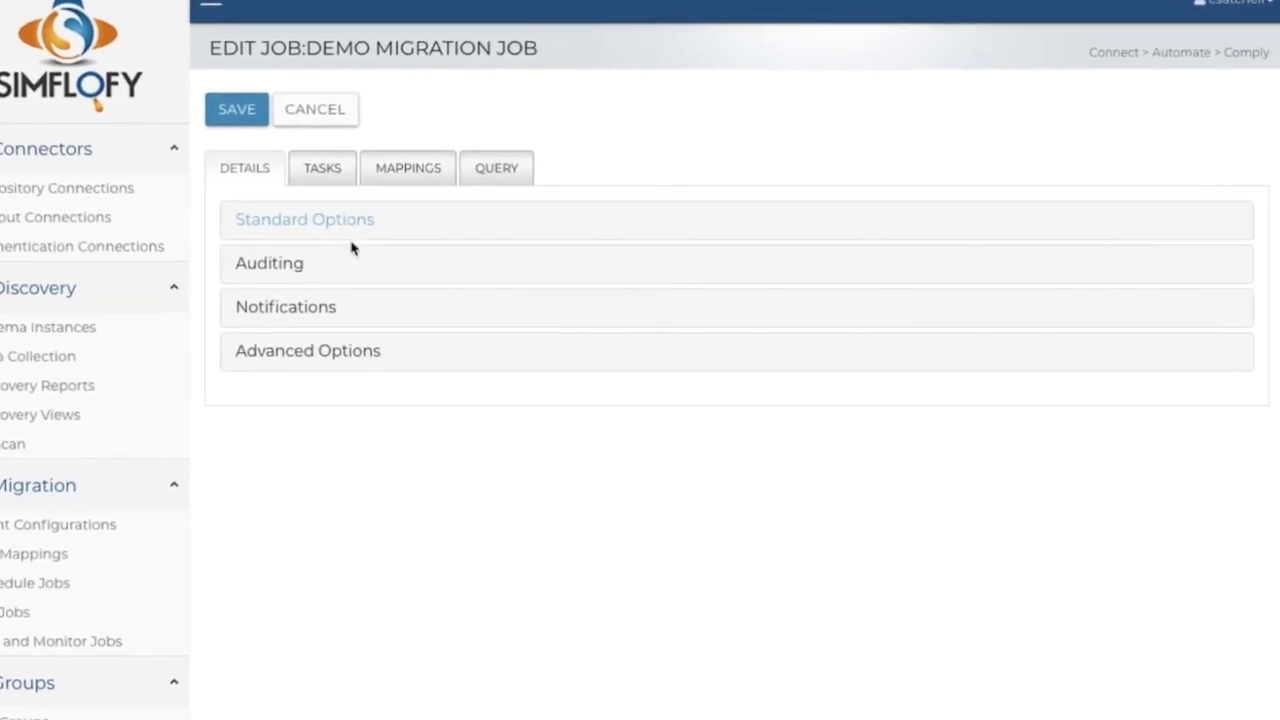
Set Job Run Email Notifications to Always and enter the recipient's e-mail address
left_click(309, 311)
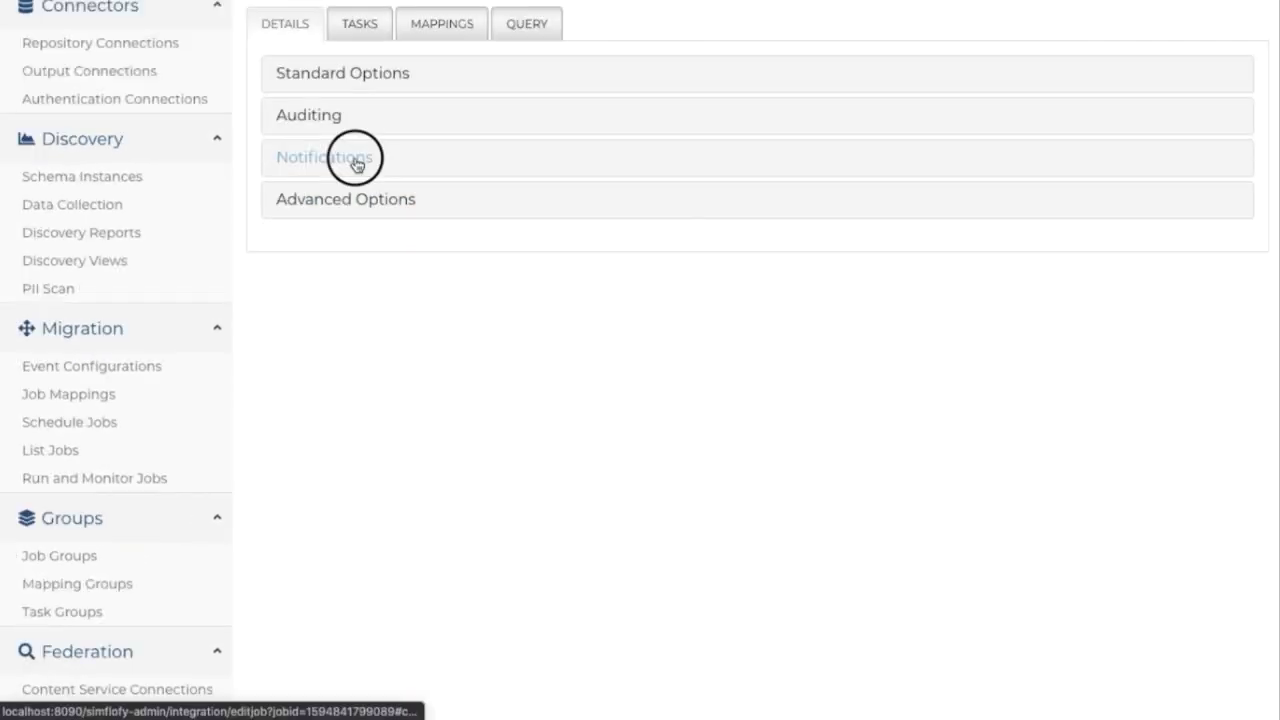
left_click(297, 382)
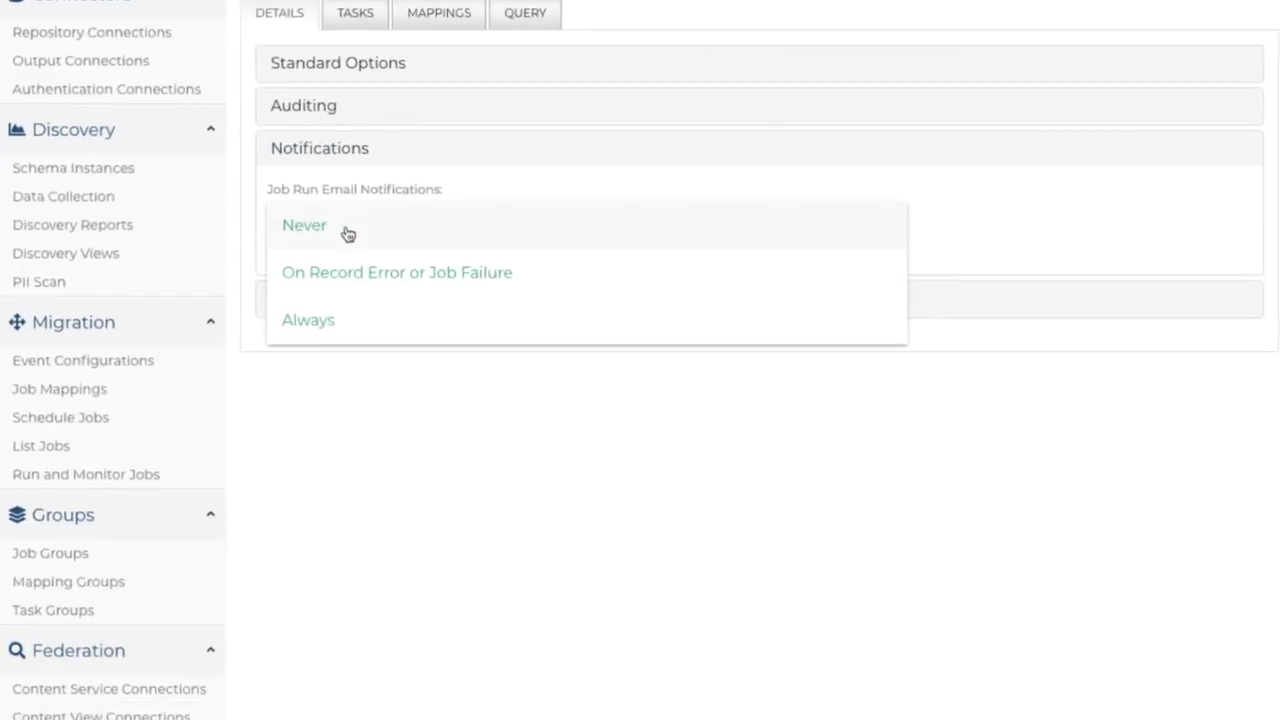
left_click(338, 322)
left_click(346, 326)
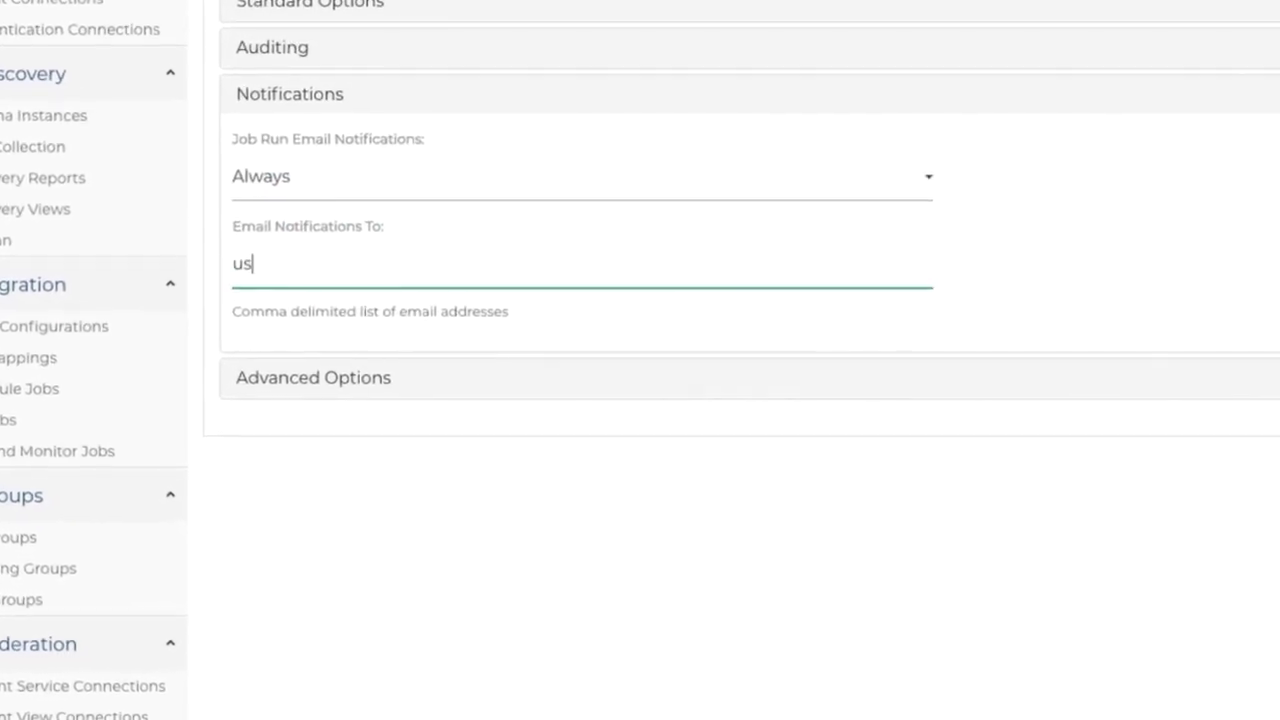
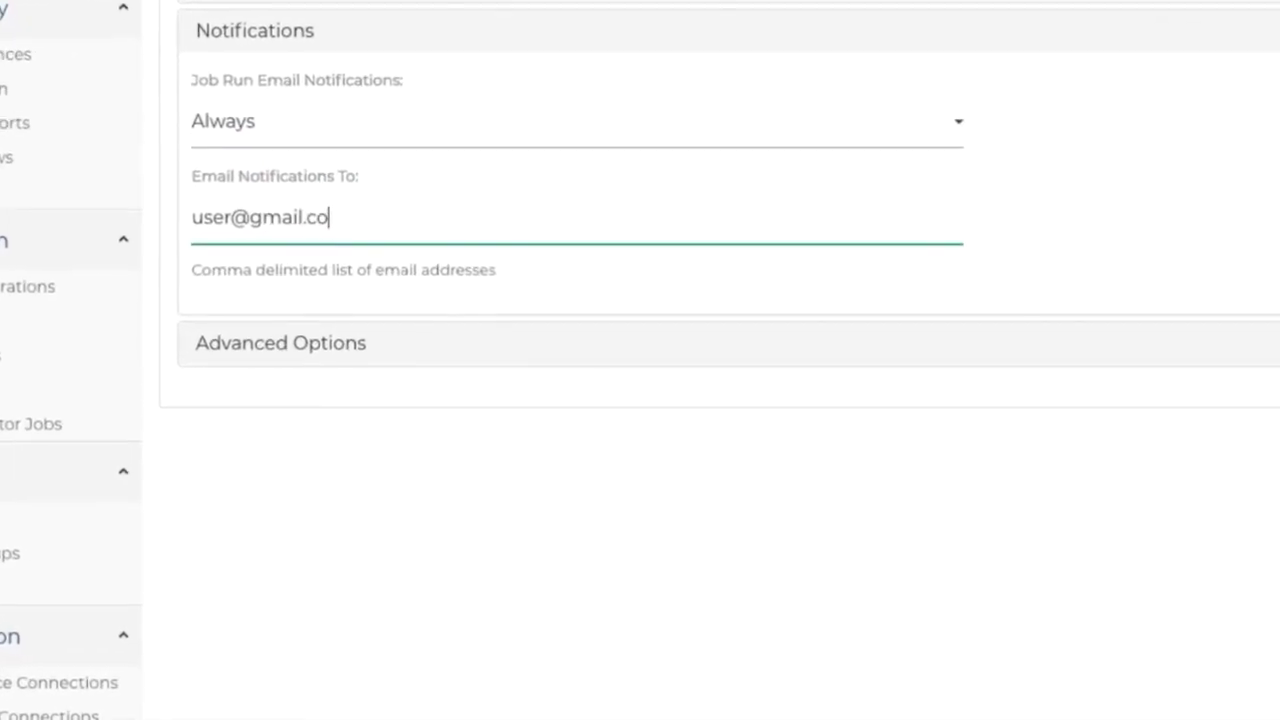
left_click(900, 508)
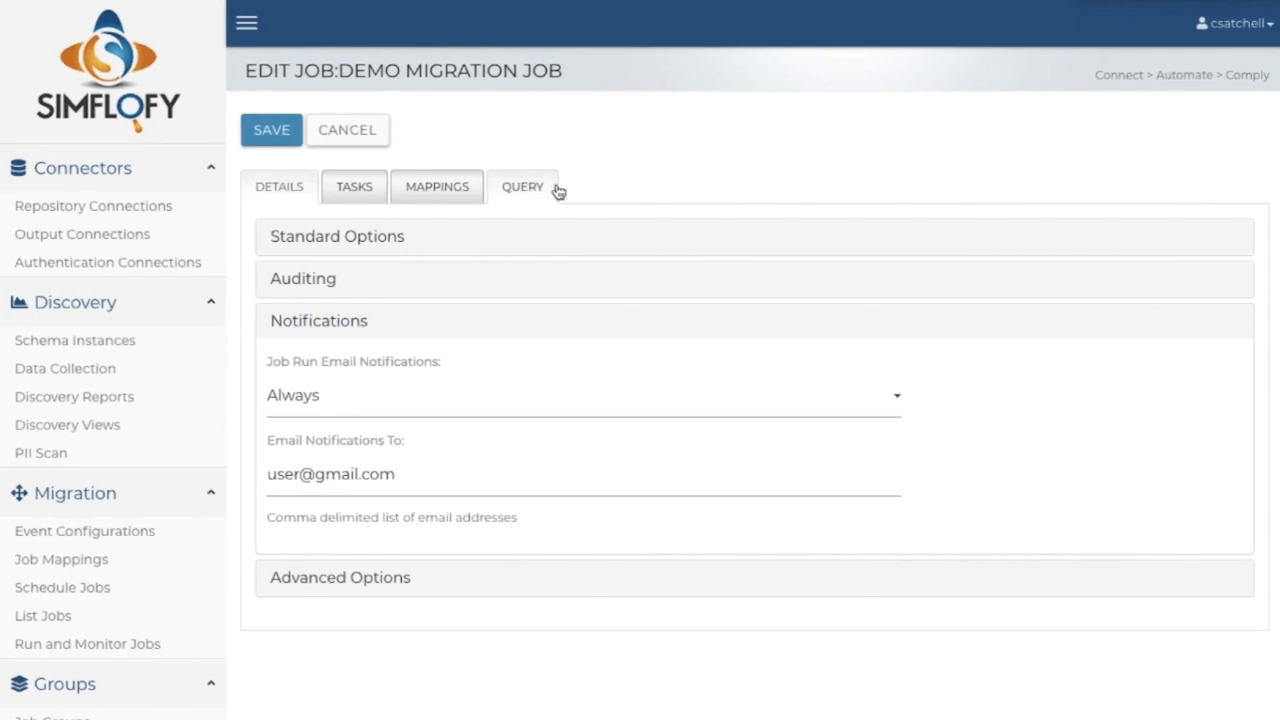
left_click(558, 191)
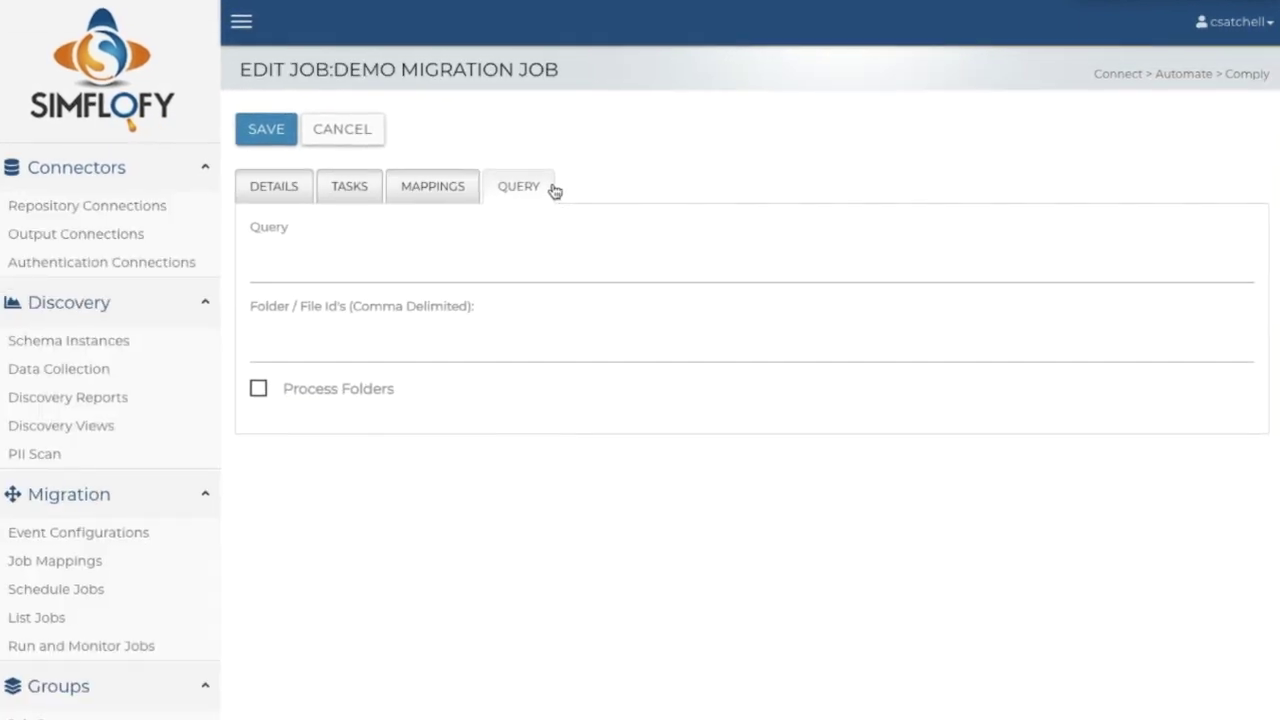
Paste the folder's ID into the Folder / File Id's field
left_click(514, 346)
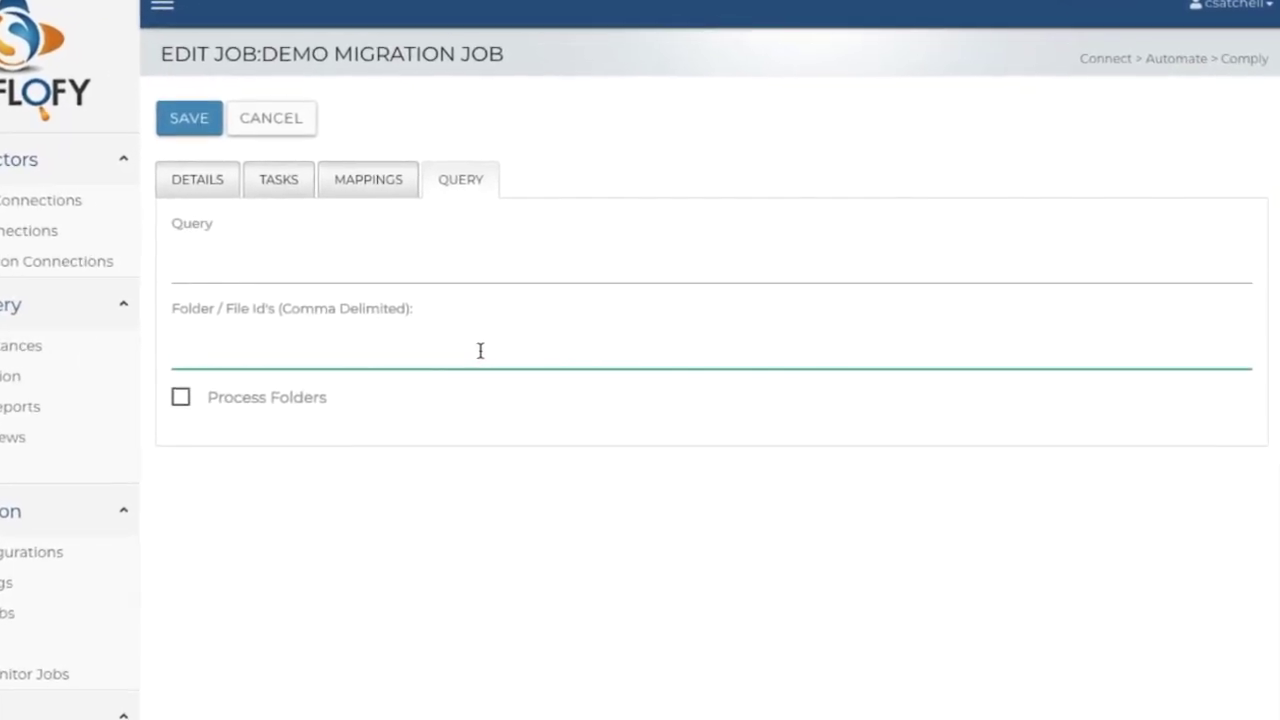
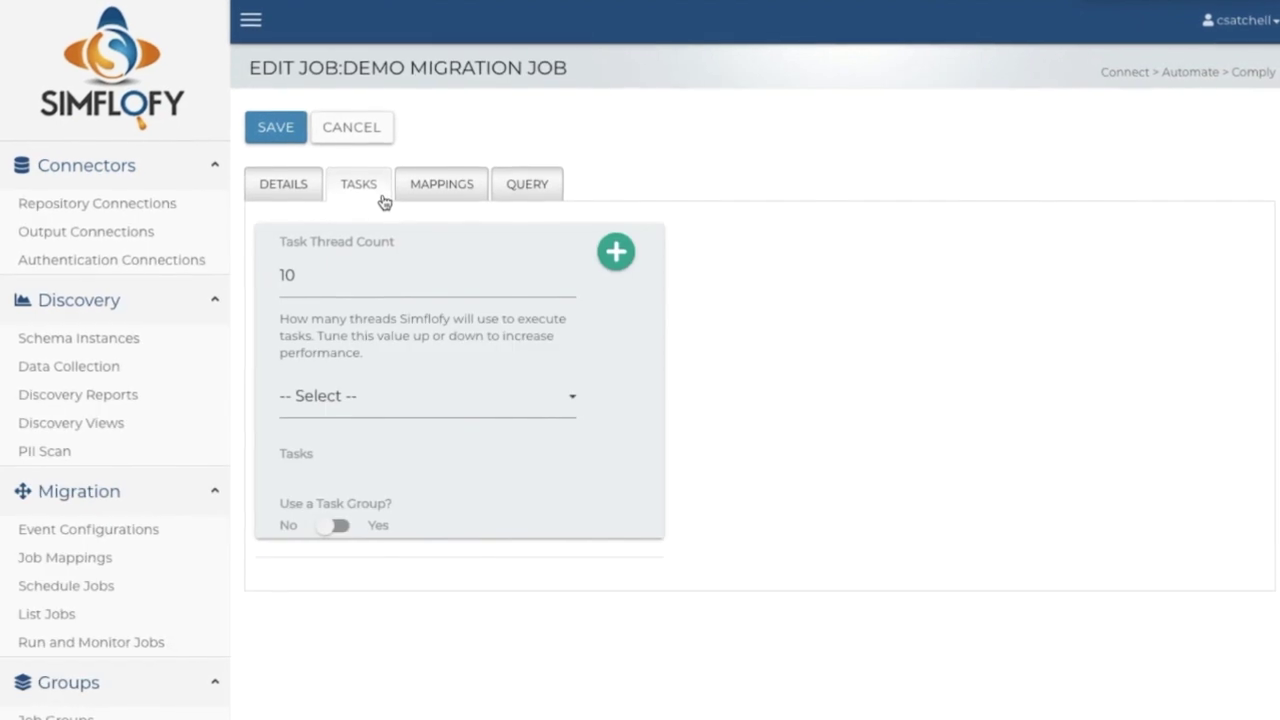
Add the Filename Cleanse Task to the job, found by filtering for 'File'
left_click(573, 414)
left_click(551, 399)
type("File")
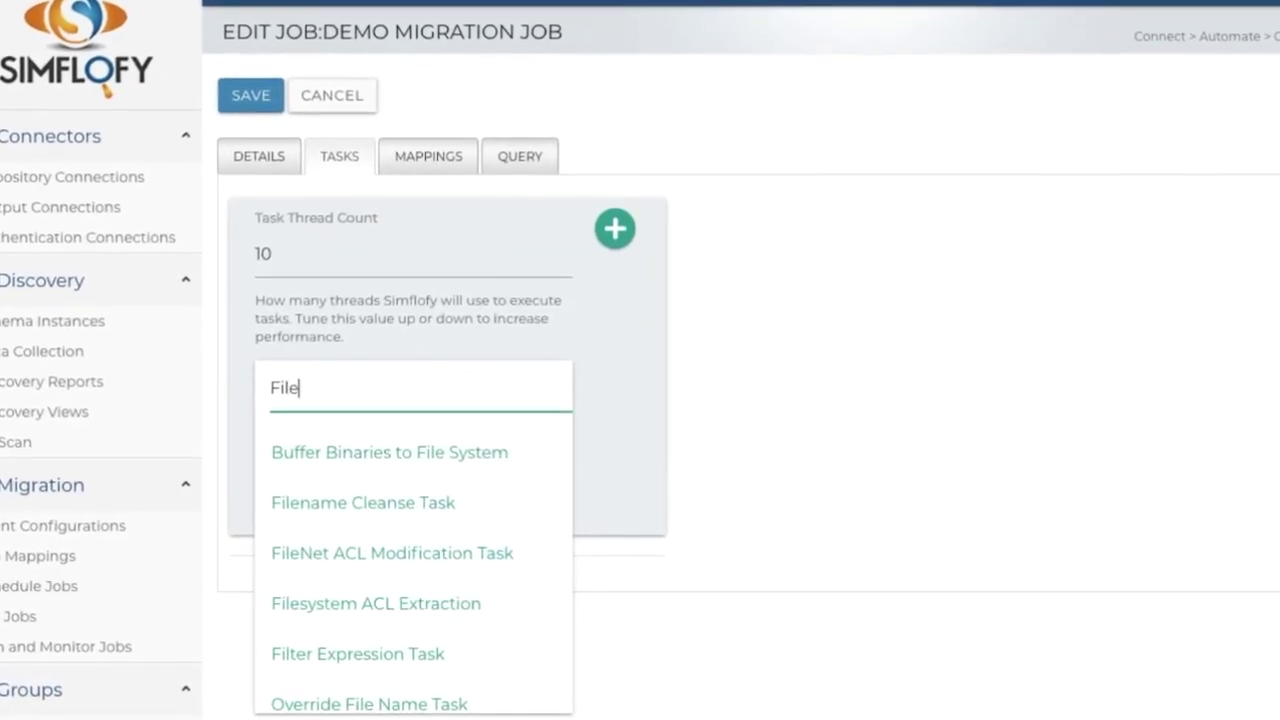
left_click(500, 499)
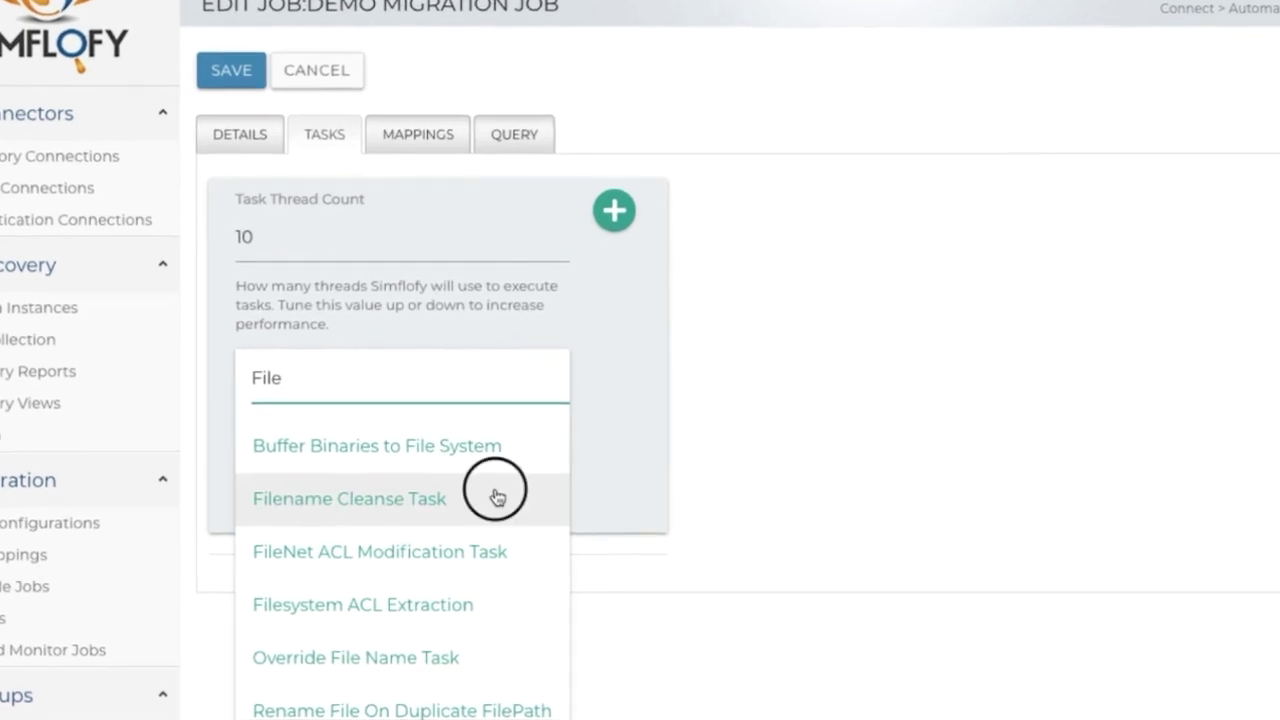
left_click(613, 200)
Set the cleanse task's Replacement Text to 'Version' and close it
left_click(749, 520)
type("Versio")
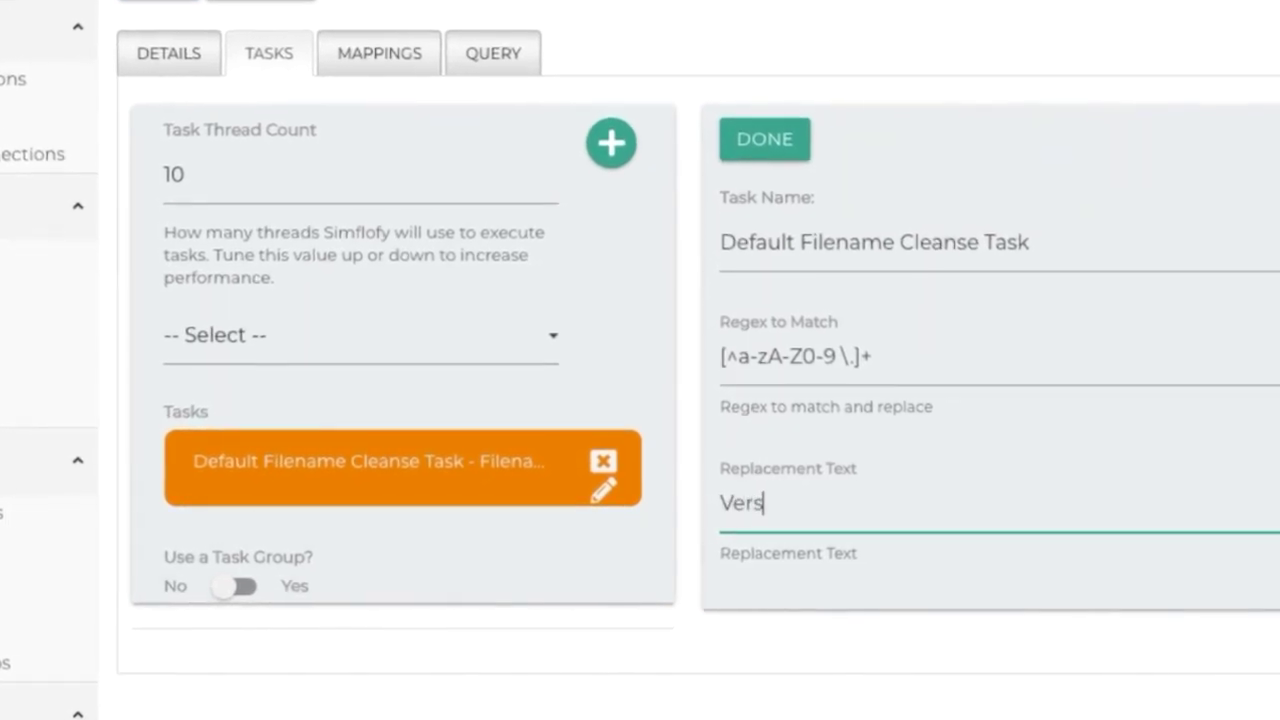
type("n")
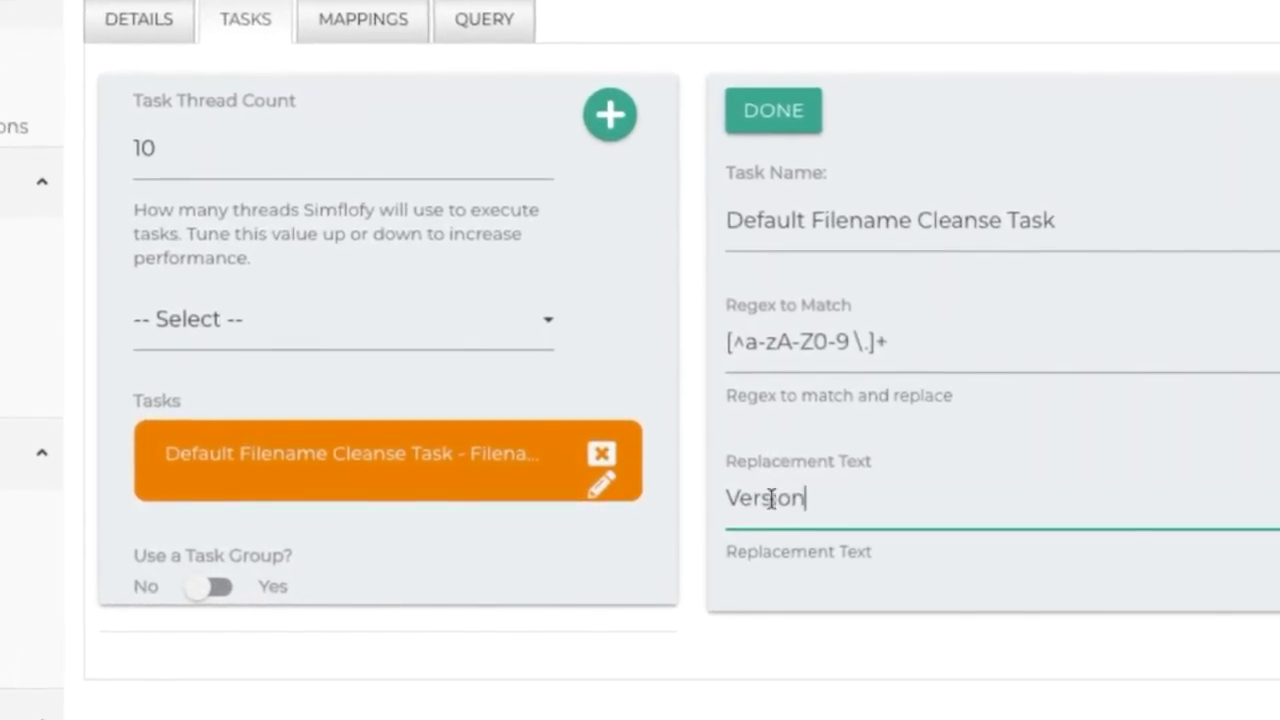
left_click(785, 108)
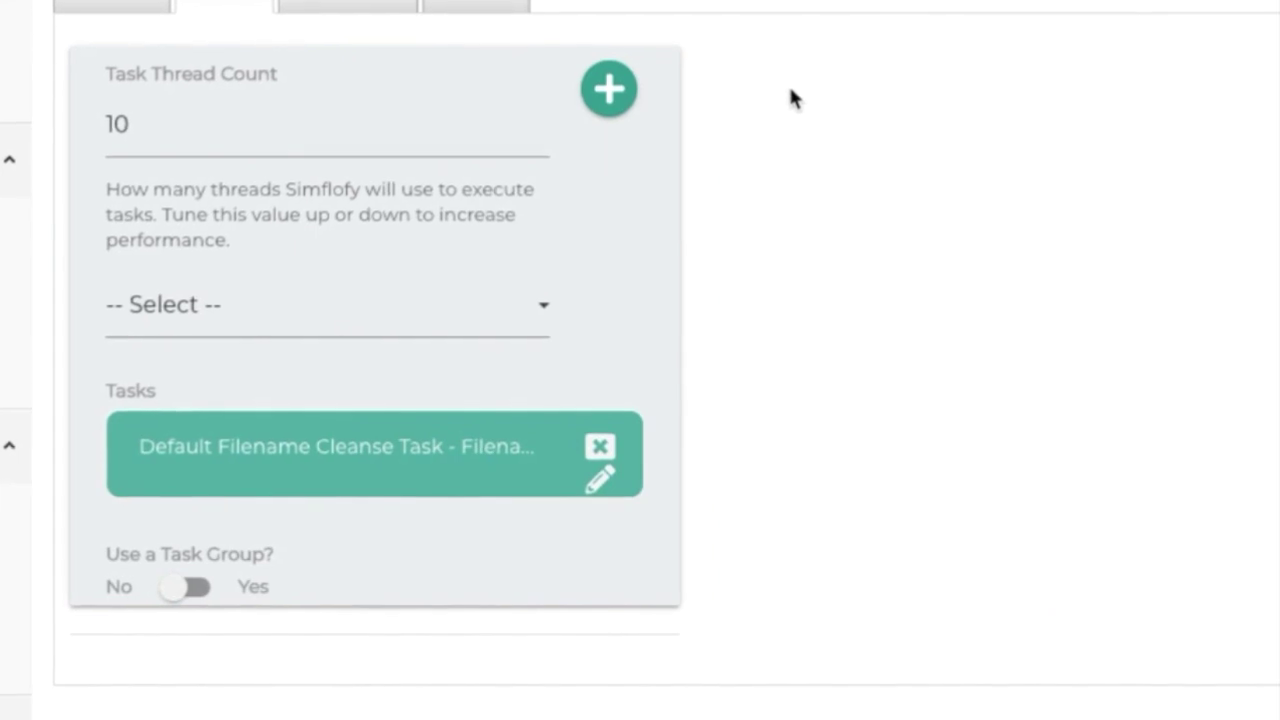